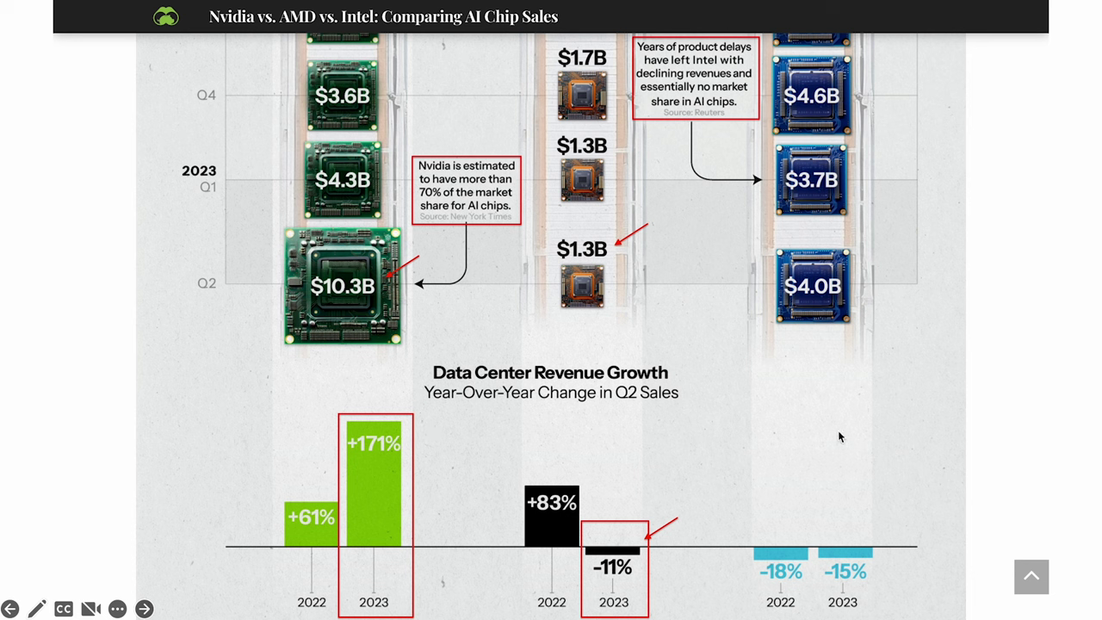
# - Advance through the presentation slides on AI chip sales, CUDA versus ROCm, the AI market size and AMD's AI chips
pyautogui.press('Right')
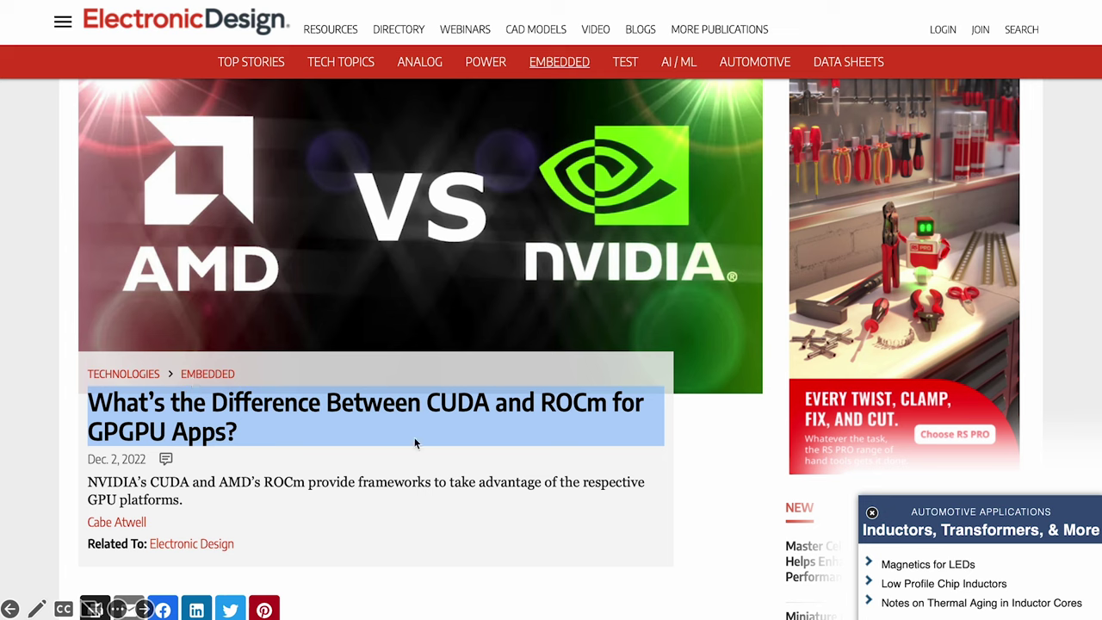
pyautogui.click(546, 436)
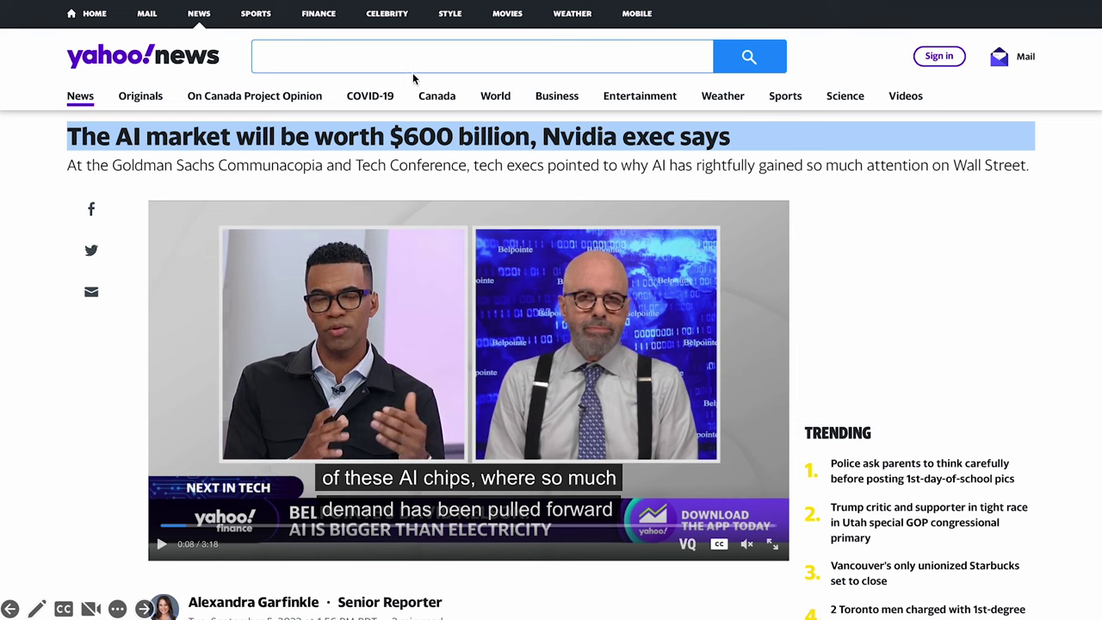
pyautogui.click(625, 217)
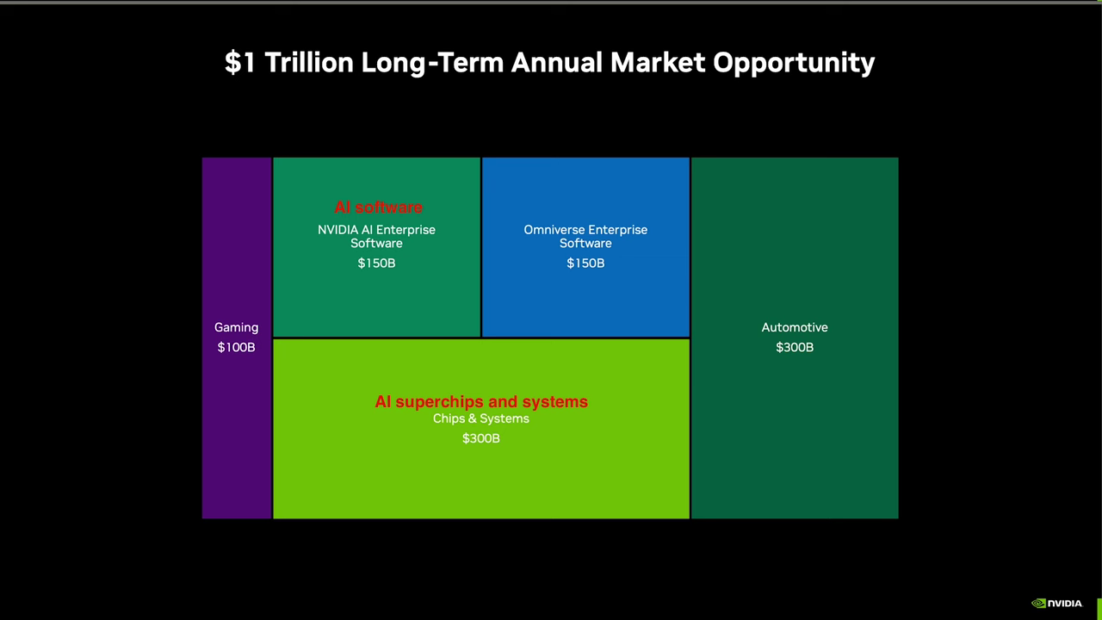
pyautogui.click(522, 424)
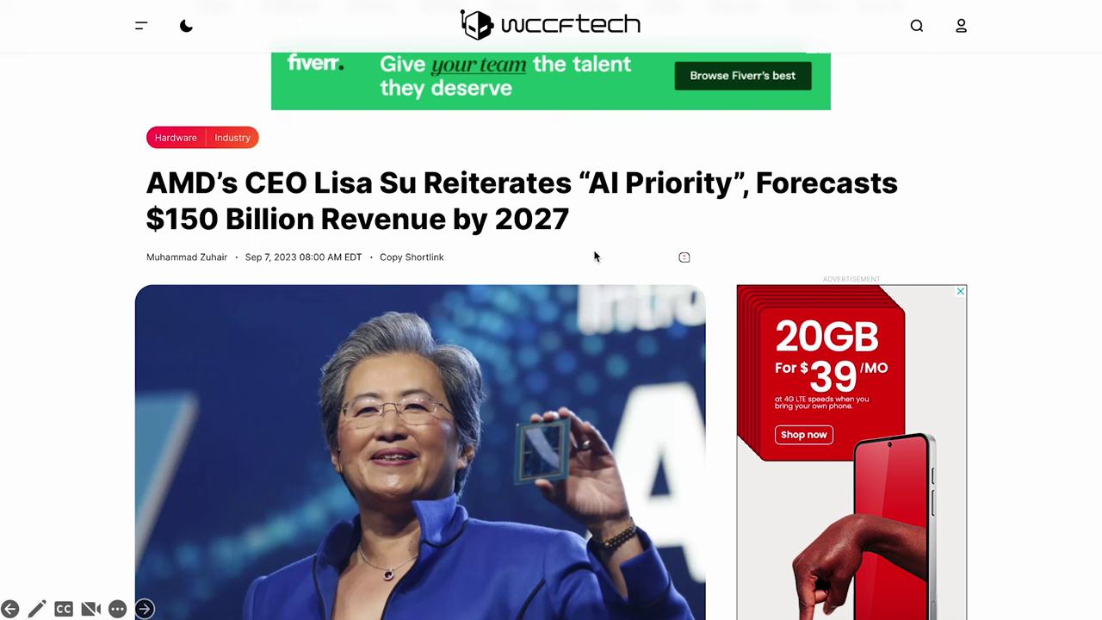
pyautogui.press('Right')
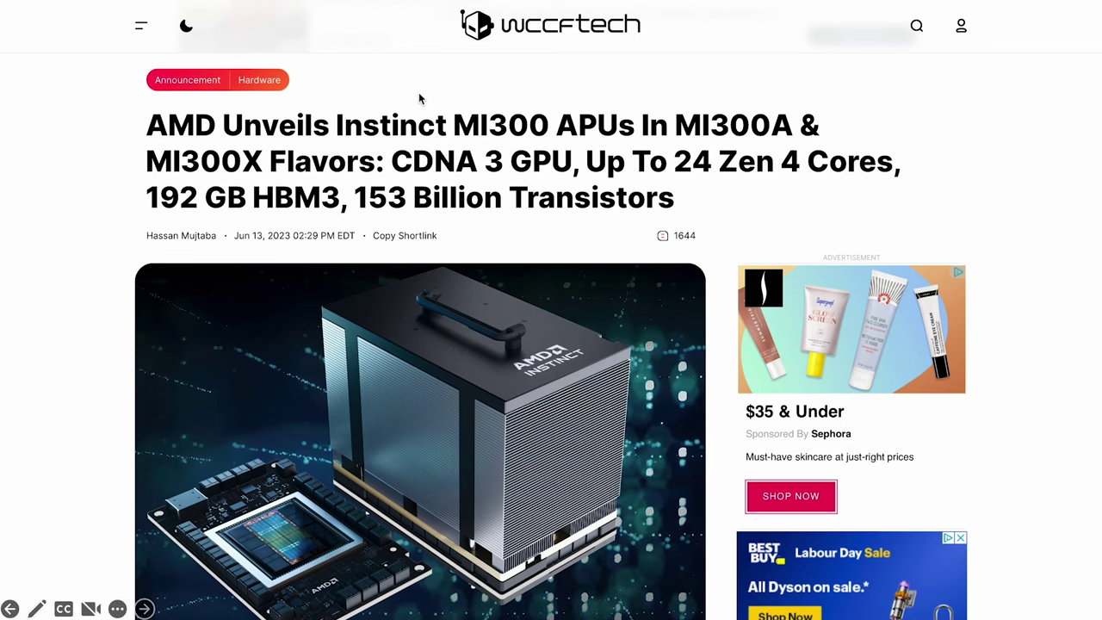
pyautogui.click(652, 180)
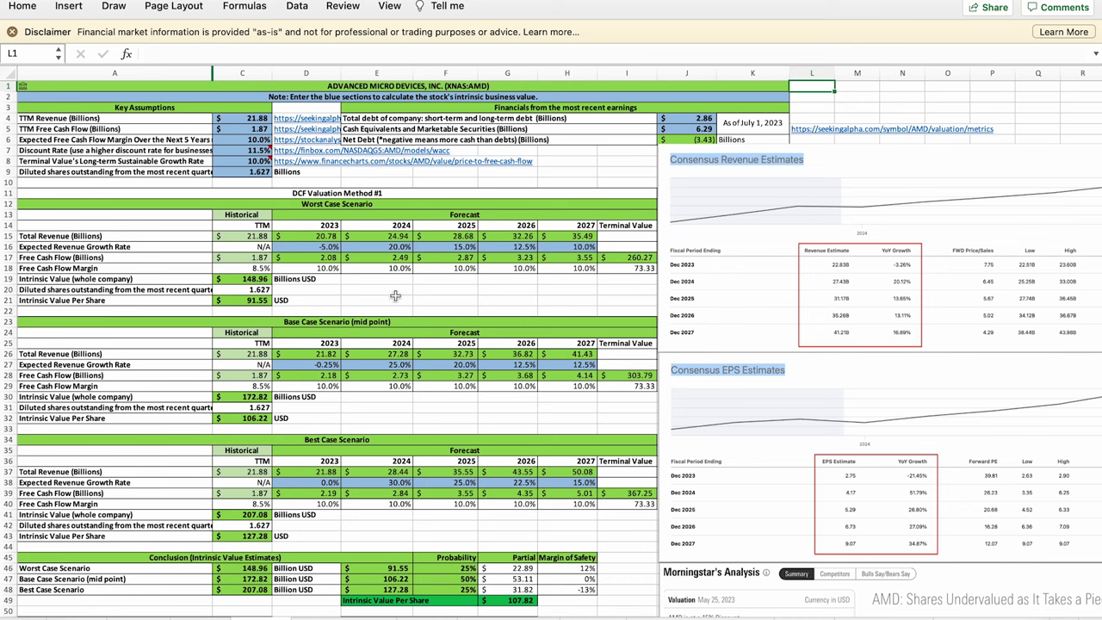
# - Examine the base case free cash flow forecast, its whole-company intrinsic value formula, and the discount rate and free cash flow margin assumptions
pyautogui.moveTo(318, 377); pyautogui.dragTo(642, 387)
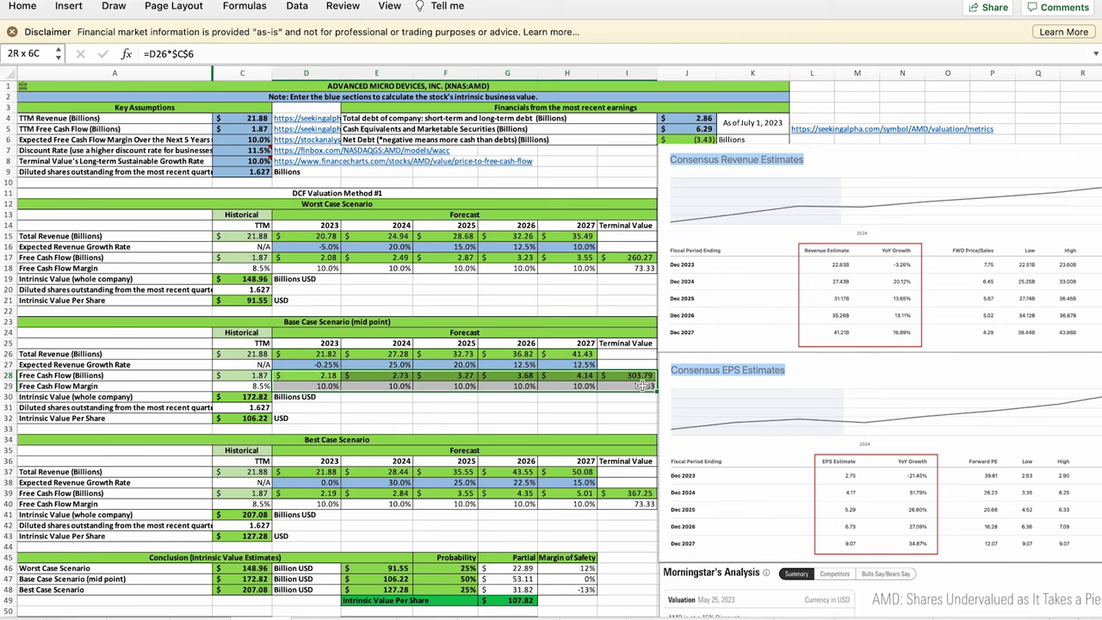
pyautogui.click(245, 397)
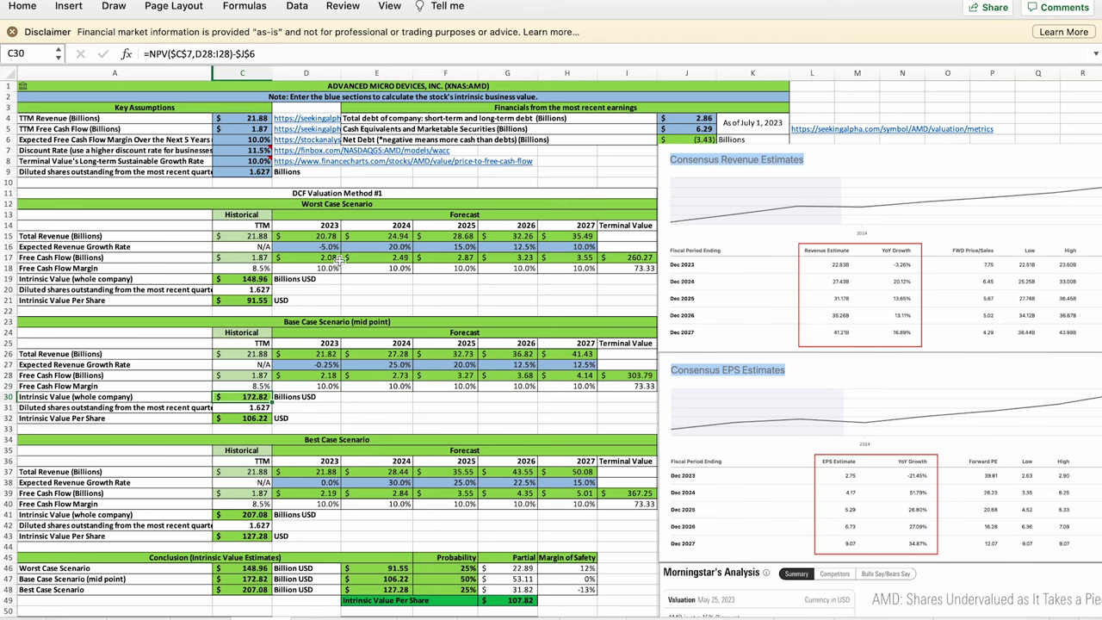
pyautogui.click(259, 151)
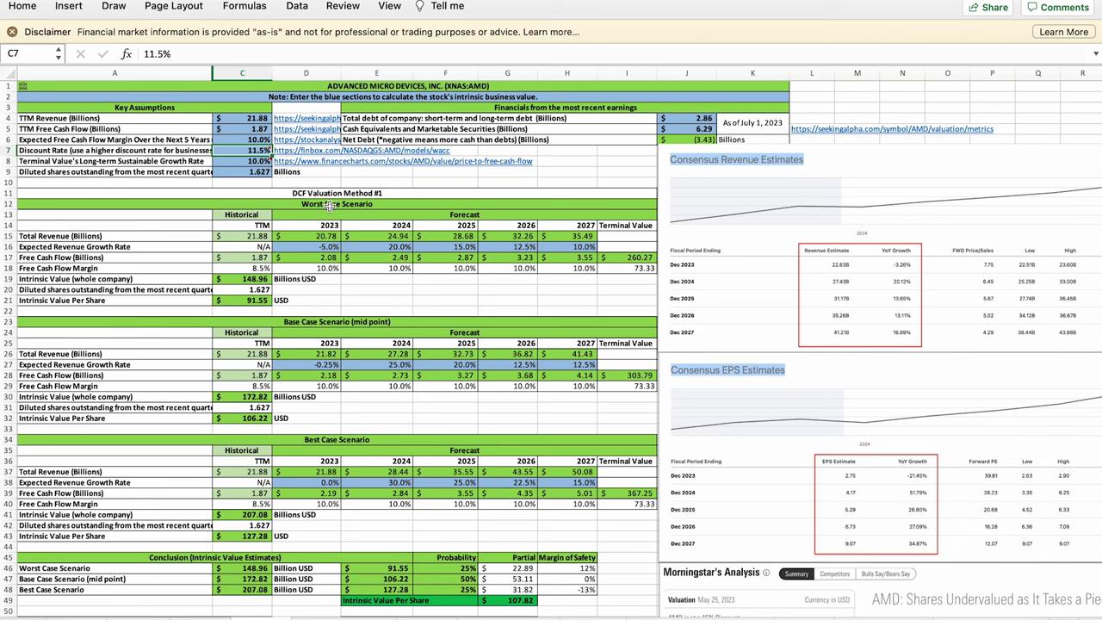
pyautogui.click(252, 138)
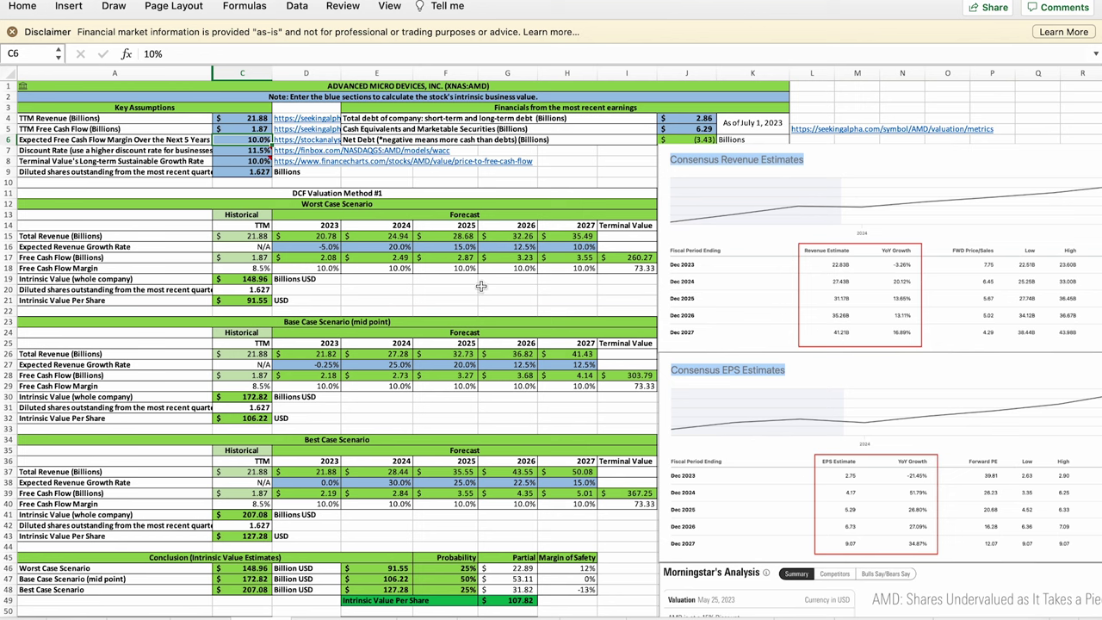
# - Compare the expected revenue growth rates for 2023 through 2027 across the worst, base and best case scenarios
pyautogui.click(330, 248)
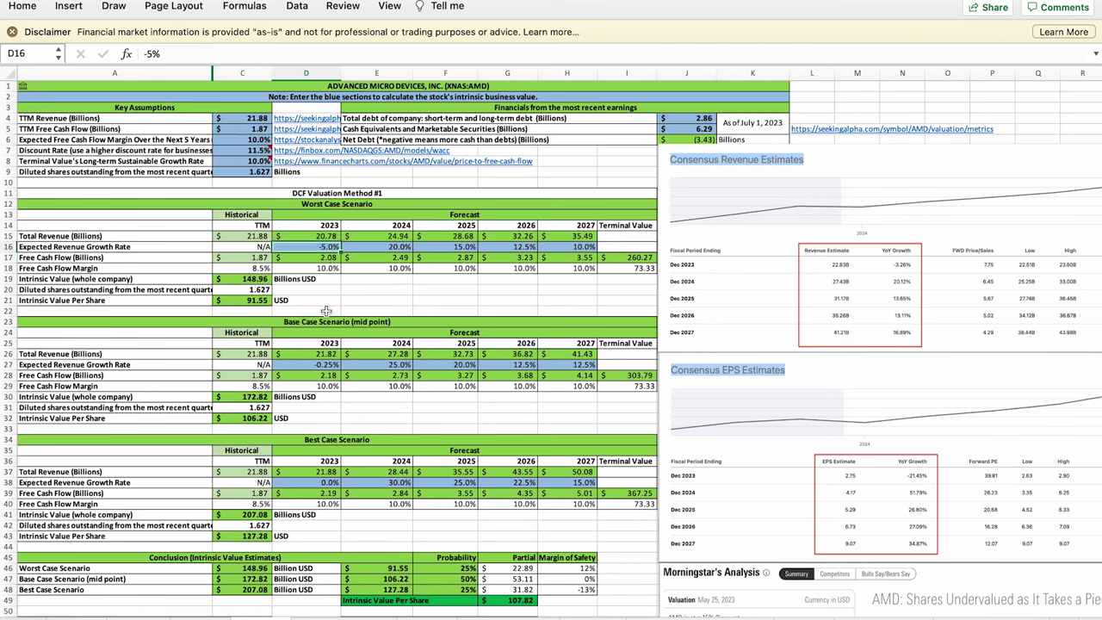
pyautogui.click(332, 365)
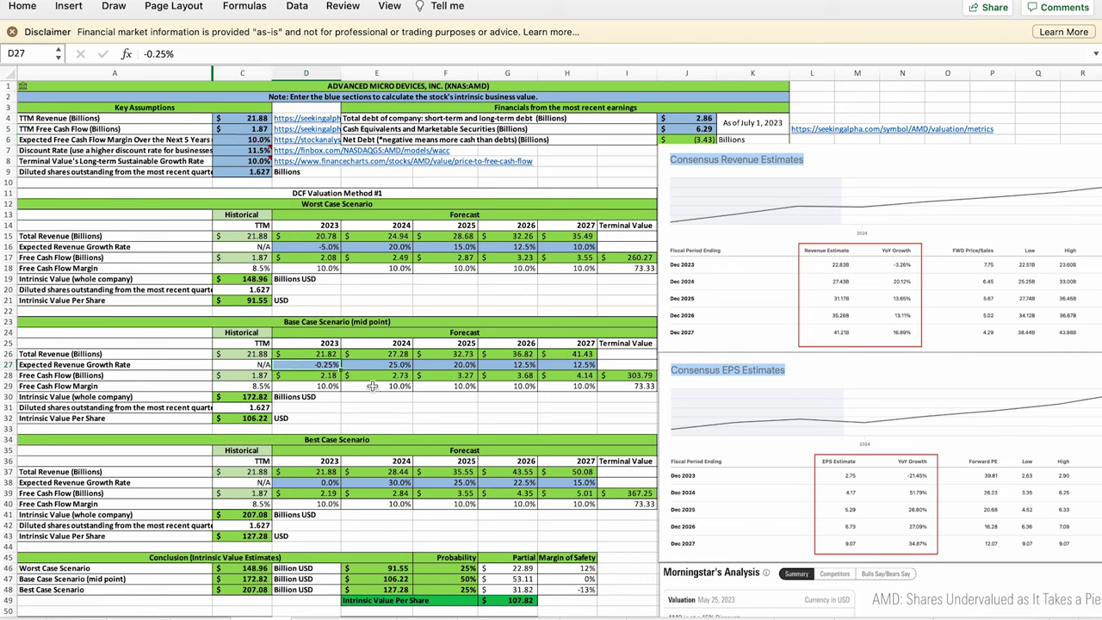
pyautogui.click(392, 247)
pyautogui.click(400, 365)
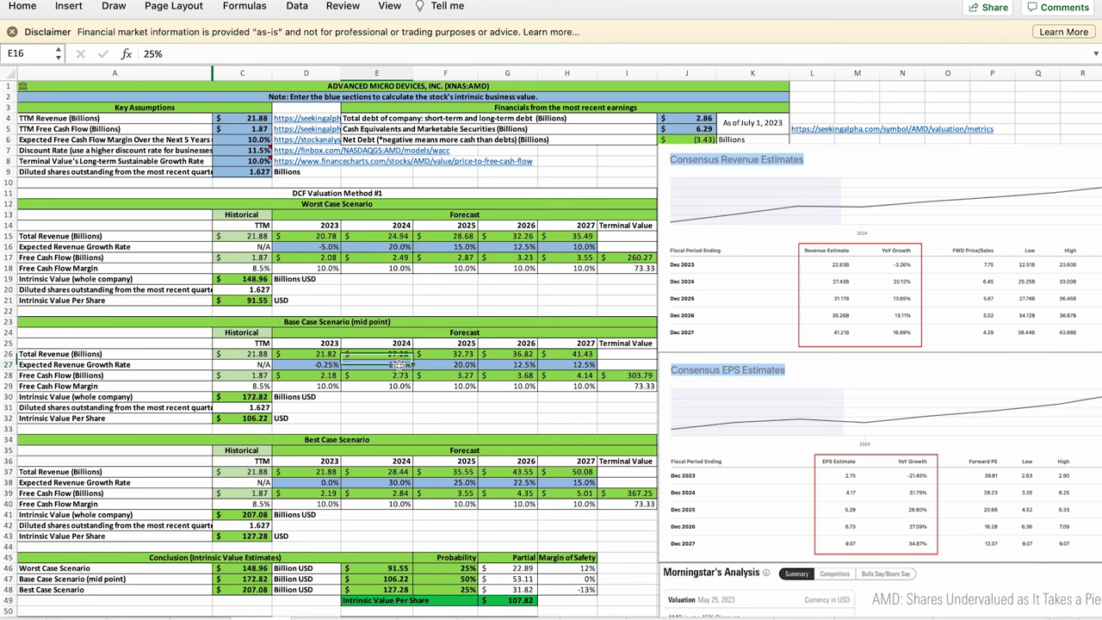
pyautogui.click(400, 482)
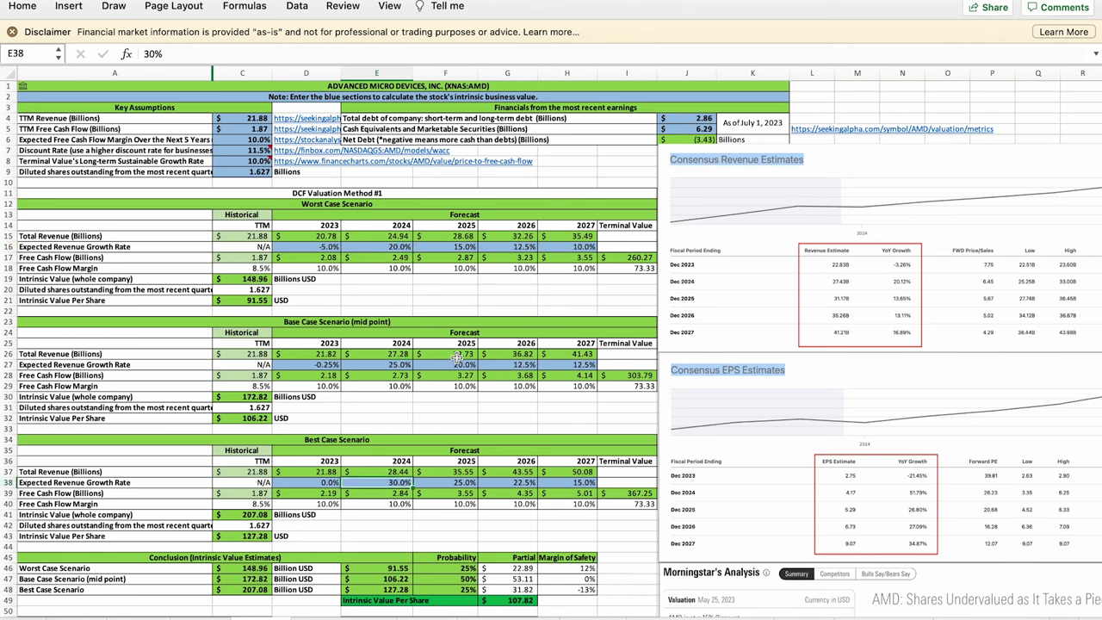
pyautogui.moveTo(448, 247); pyautogui.dragTo(569, 250)
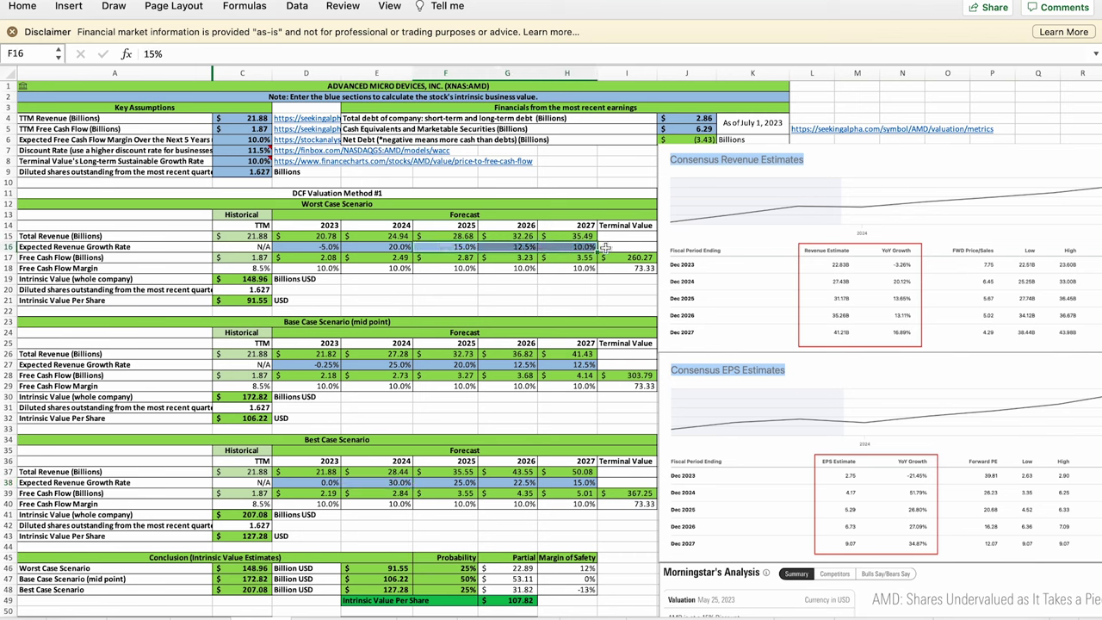
pyautogui.click(589, 484)
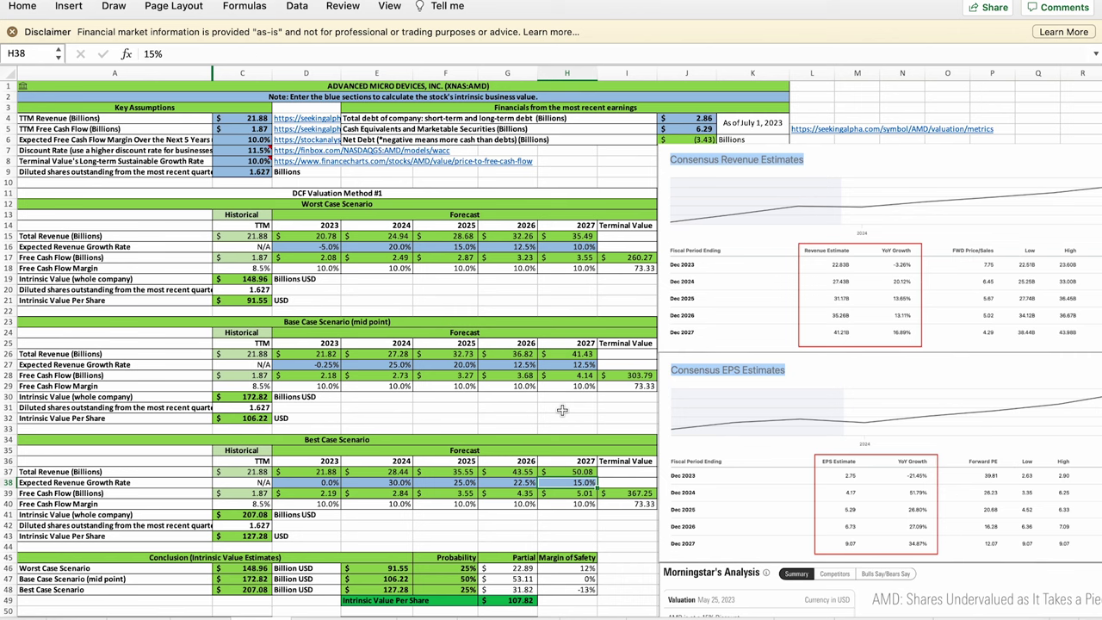
# - Review the base and best case growth rates for 2027 and the headings of the three valuation scenarios
pyautogui.click(346, 323)
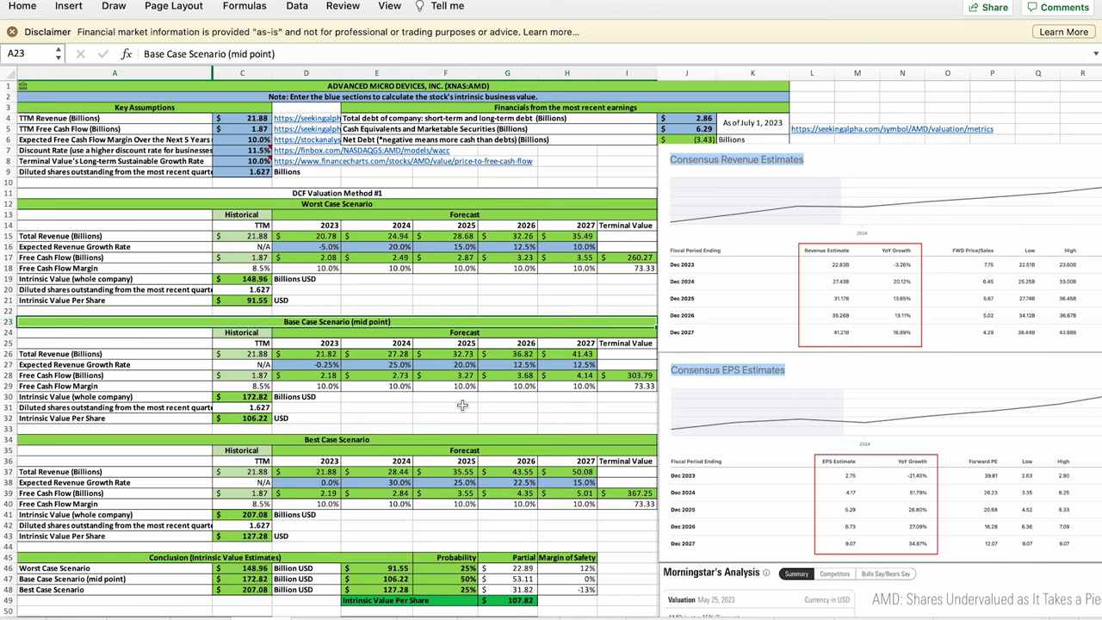
pyautogui.click(586, 366)
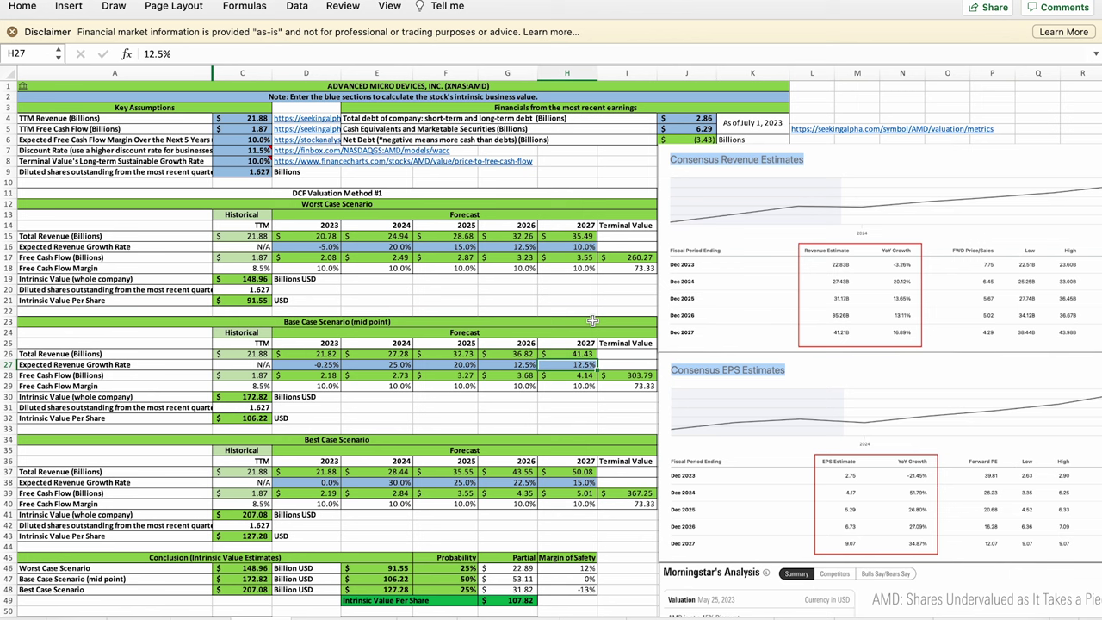
pyautogui.click(582, 483)
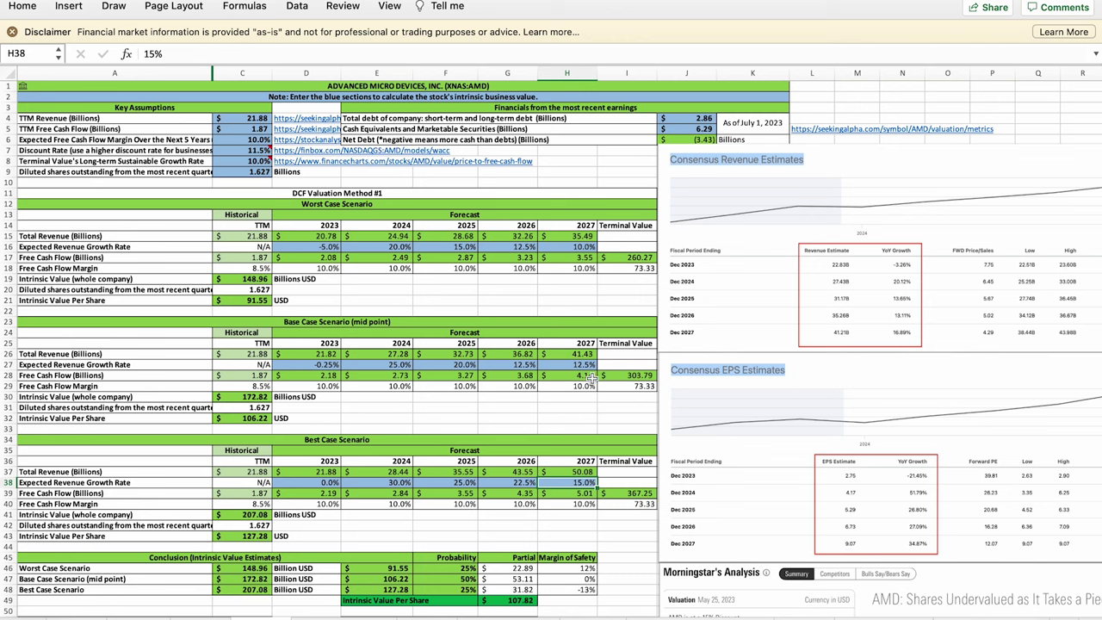
pyautogui.click(361, 207)
pyautogui.click(363, 323)
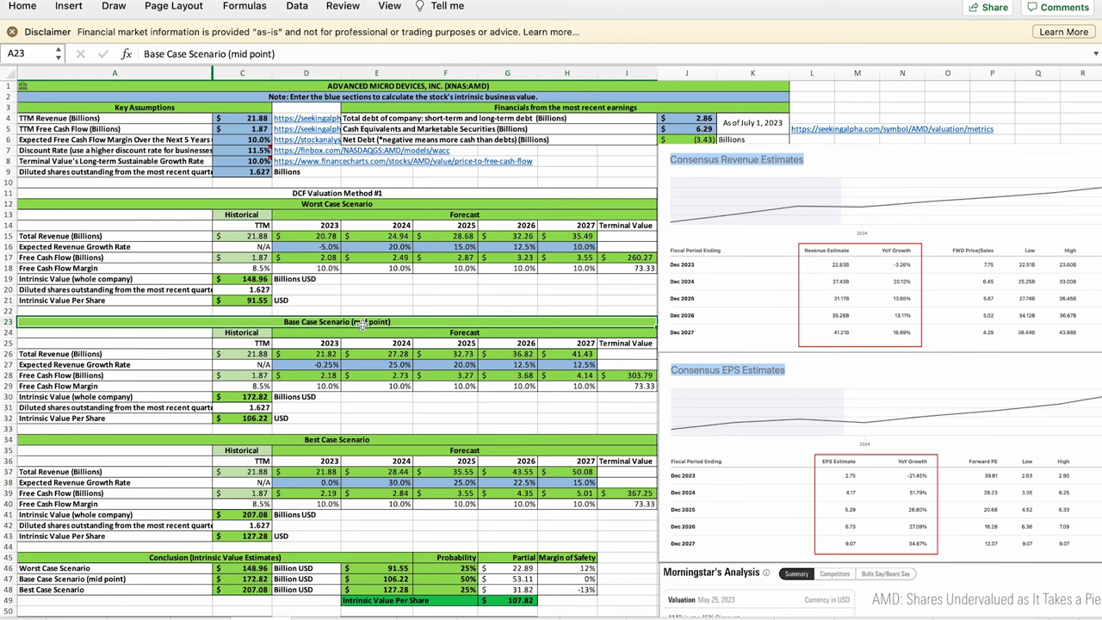
pyautogui.click(356, 441)
# - Examine the worst case scenario's revenue, growth rates, free cash flows, intrinsic value formulas and assigned probability
pyautogui.click(337, 207)
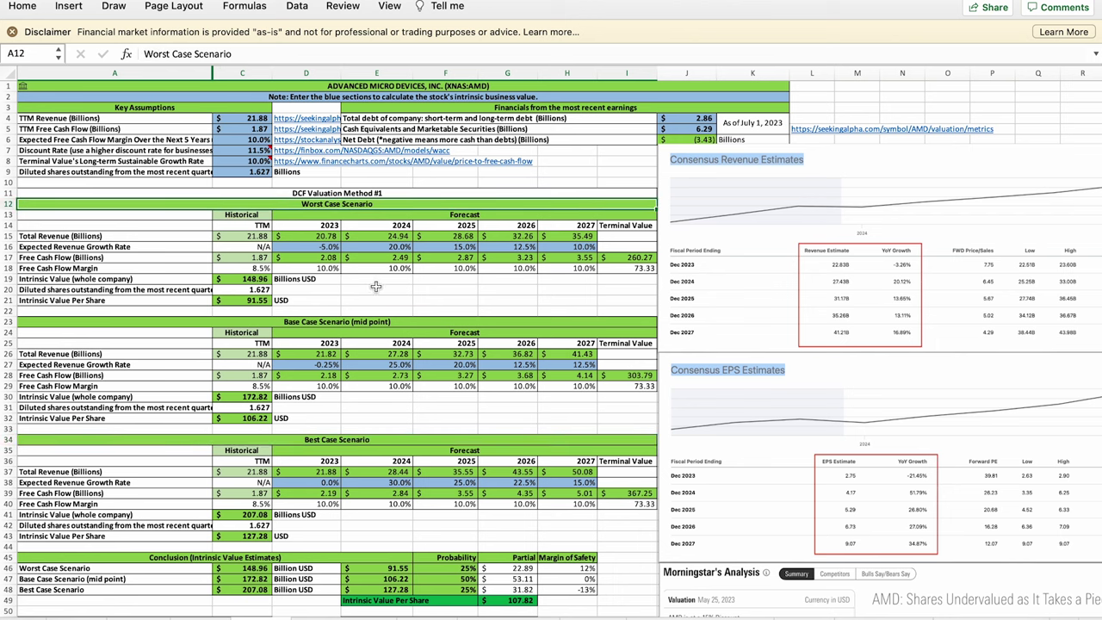
pyautogui.click(320, 247)
pyautogui.write('-5%')
pyautogui.click(327, 237)
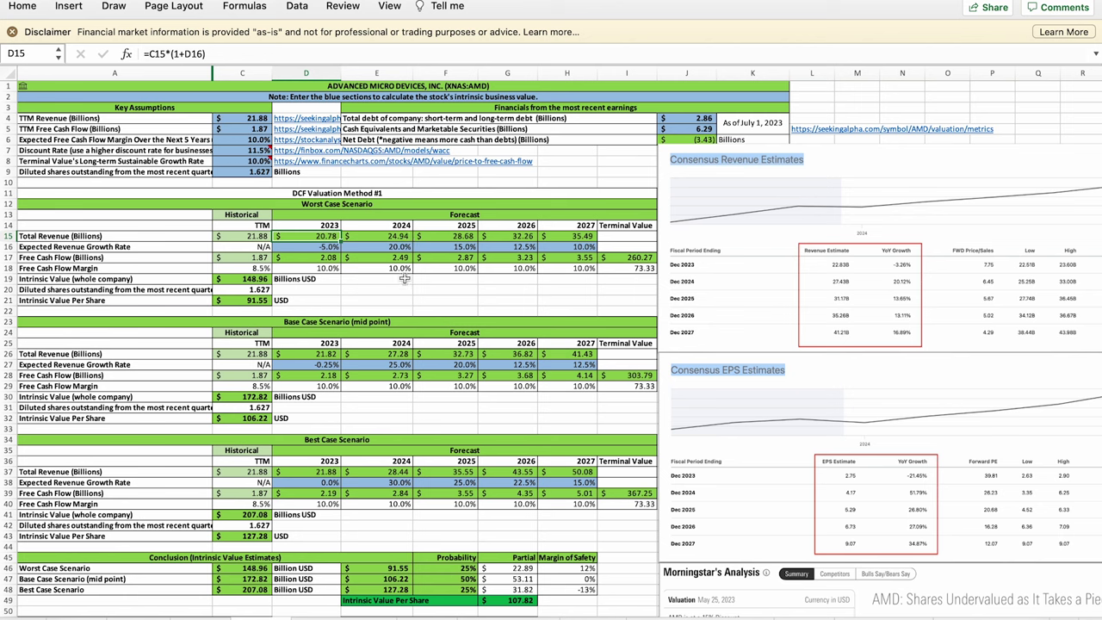
pyautogui.click(586, 247)
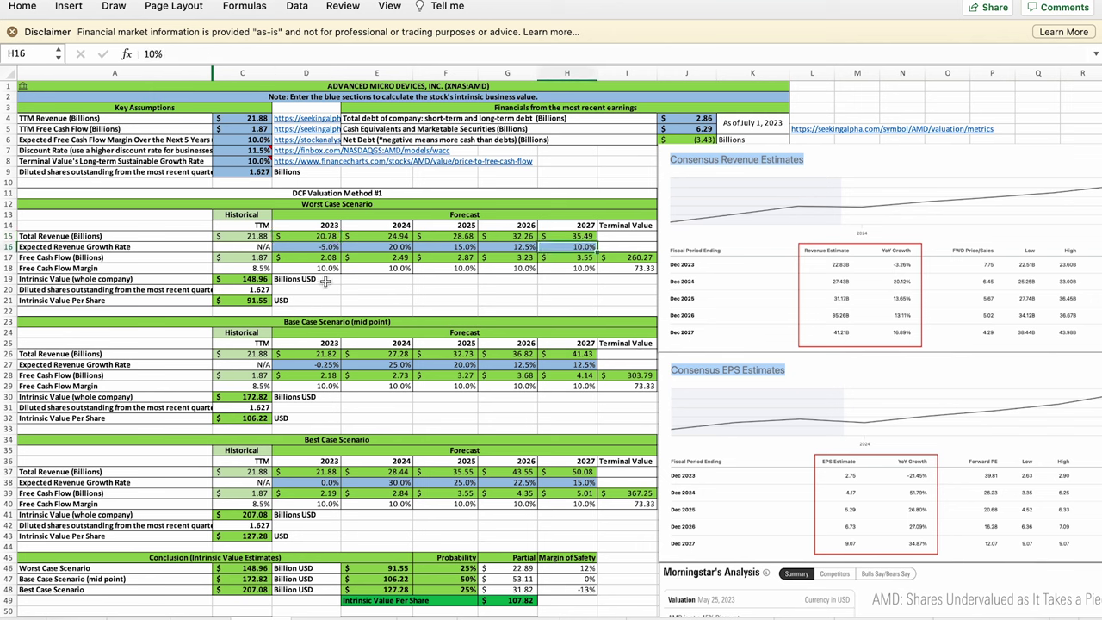
pyautogui.moveTo(313, 257); pyautogui.dragTo(626, 257)
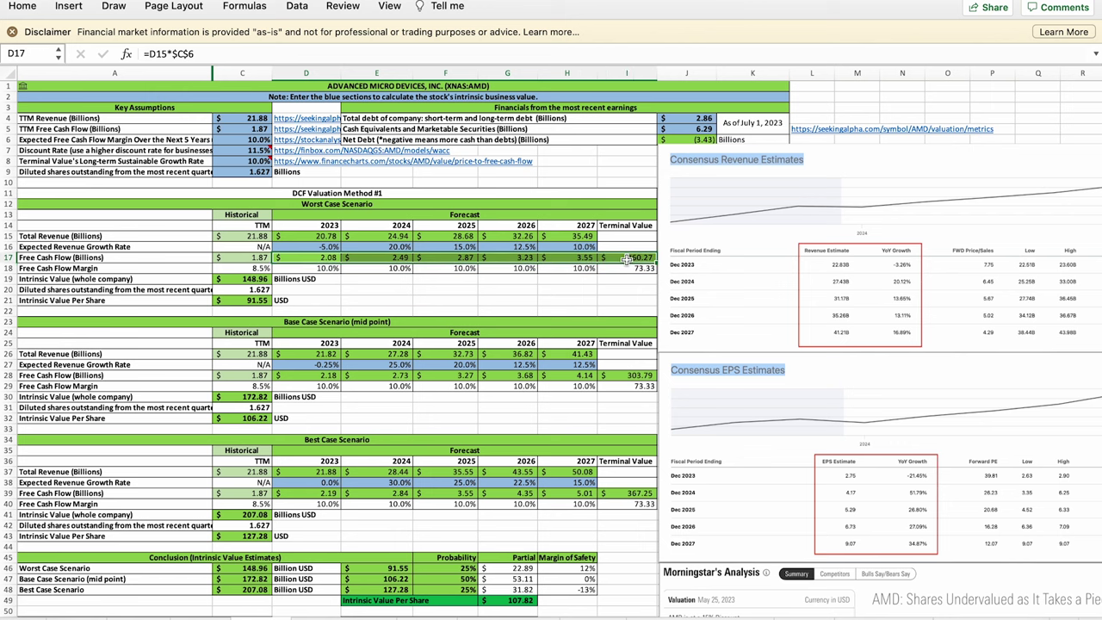
pyautogui.click(258, 281)
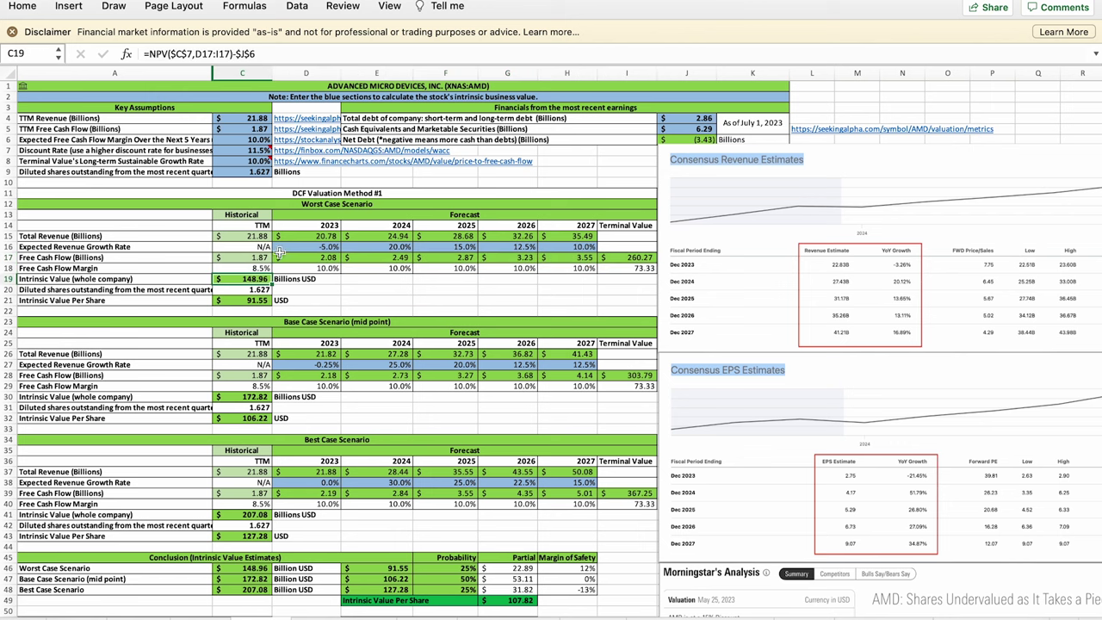
pyautogui.click(261, 300)
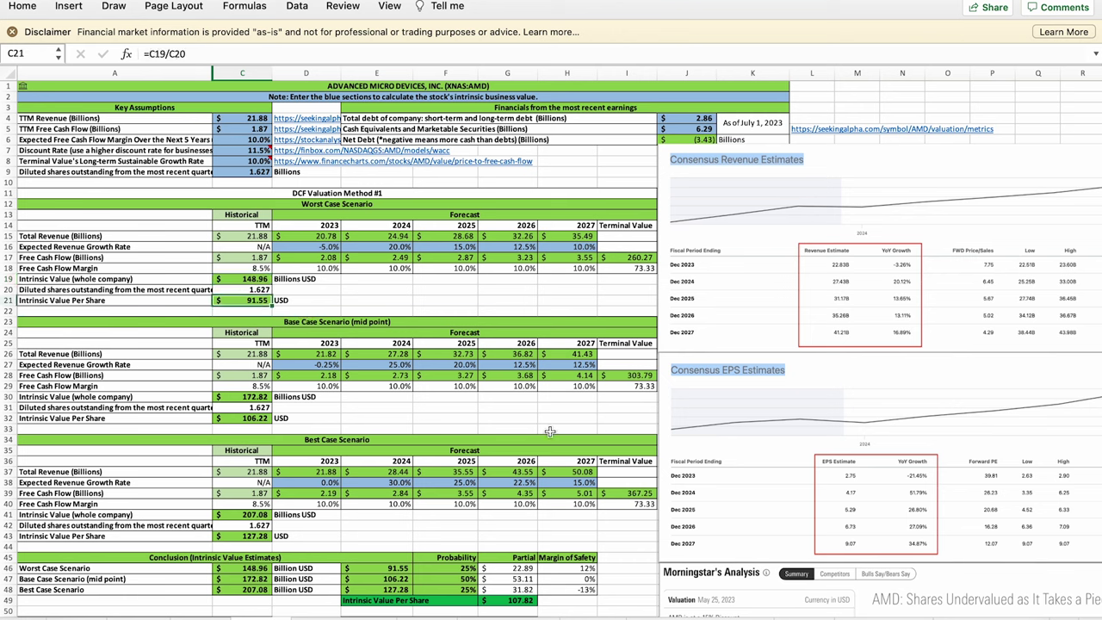
pyautogui.click(468, 567)
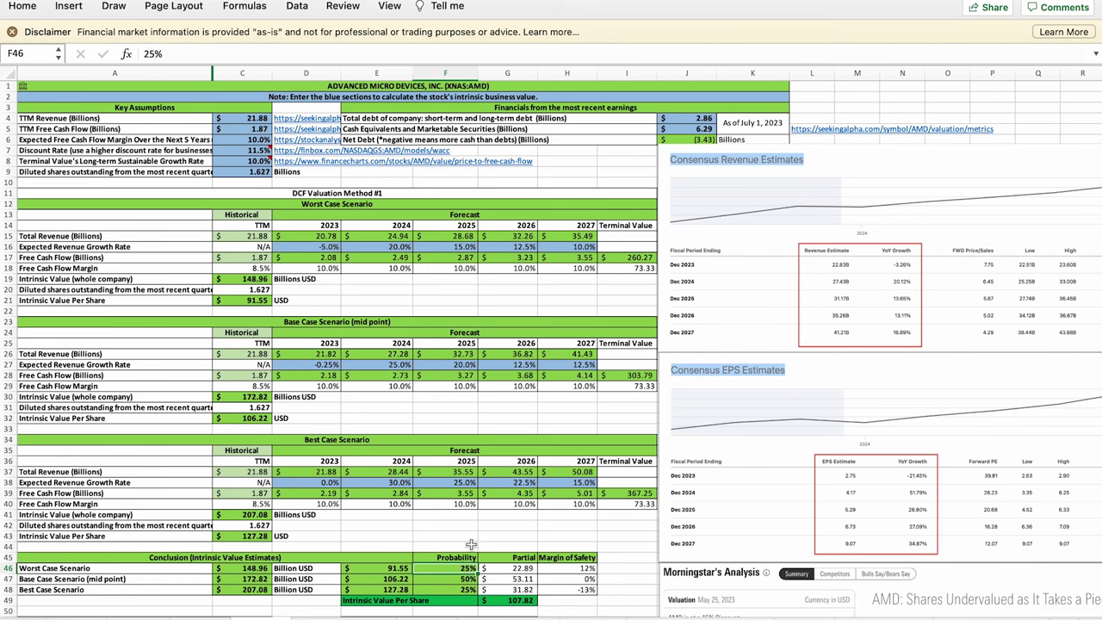
# - Examine the base case scenario's revenue formula, growth rates, whole-company and per-share intrinsic values, and assigned probability
pyautogui.click(364, 325)
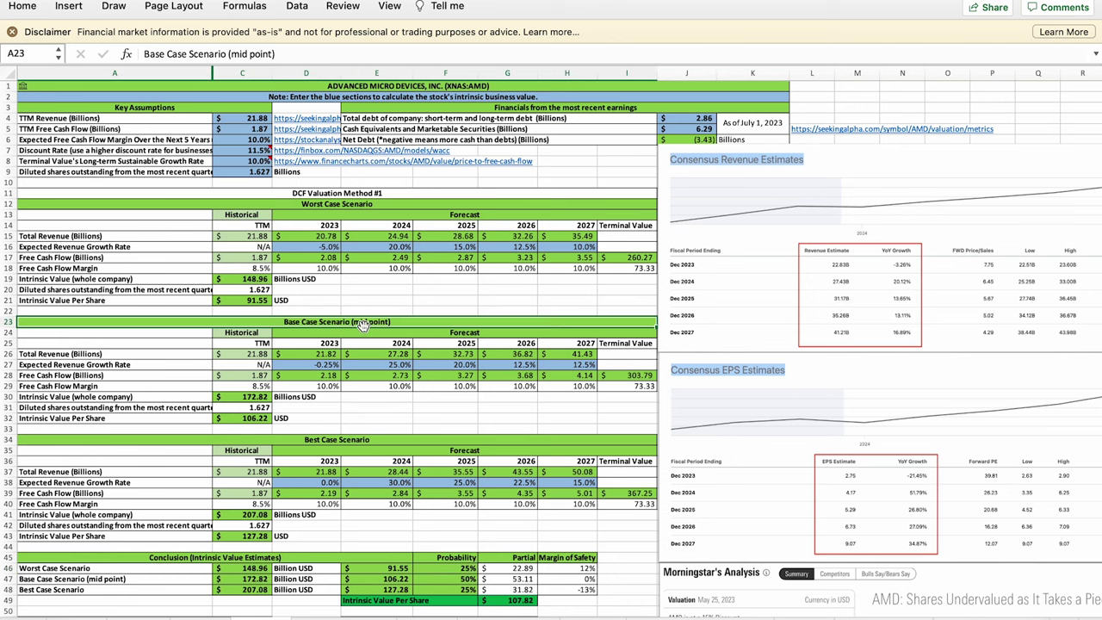
pyautogui.click(320, 364)
pyautogui.click(317, 354)
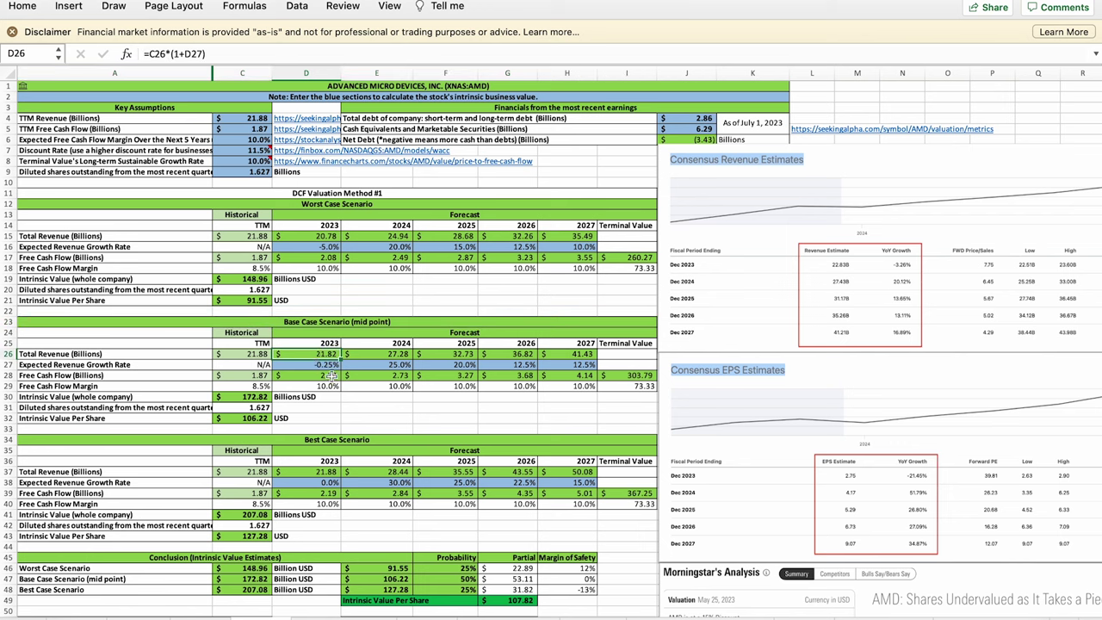
pyautogui.click(388, 364)
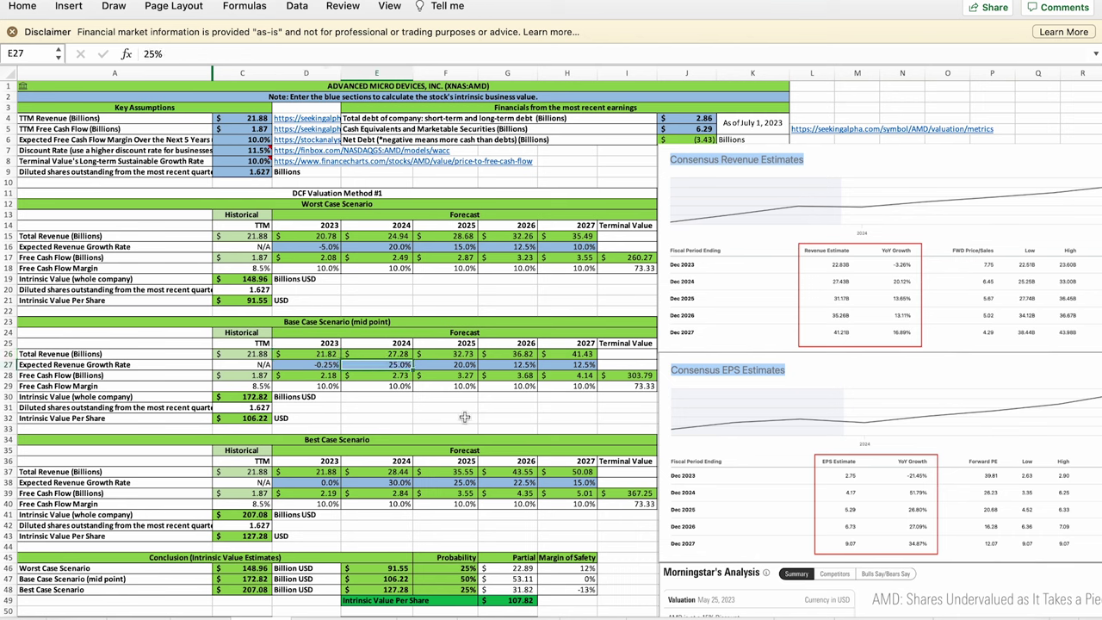
pyautogui.click(578, 365)
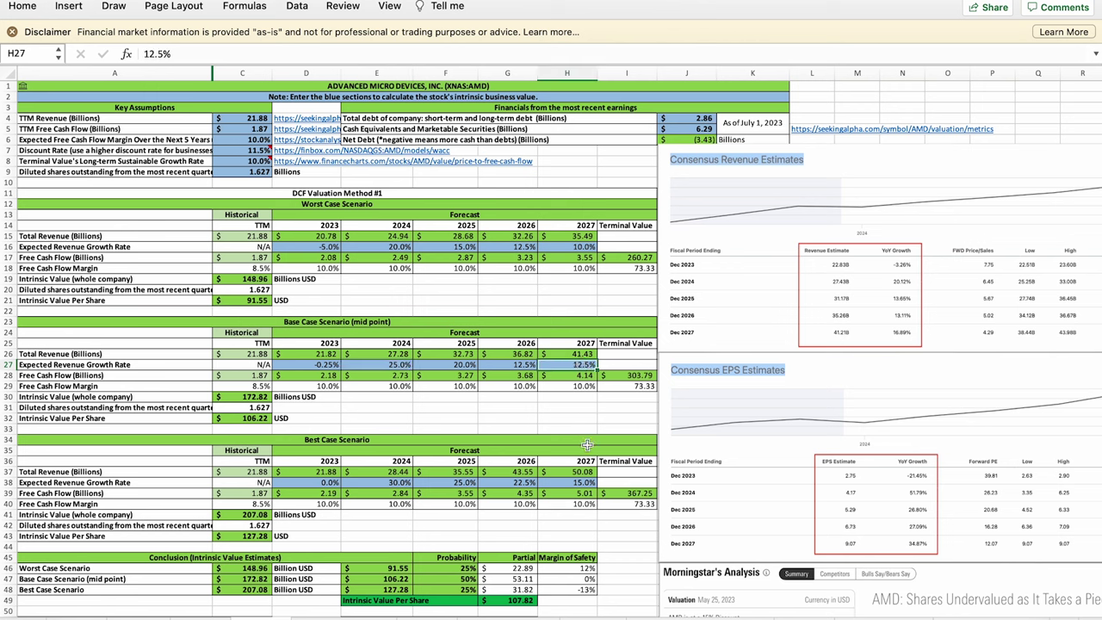
pyautogui.click(250, 398)
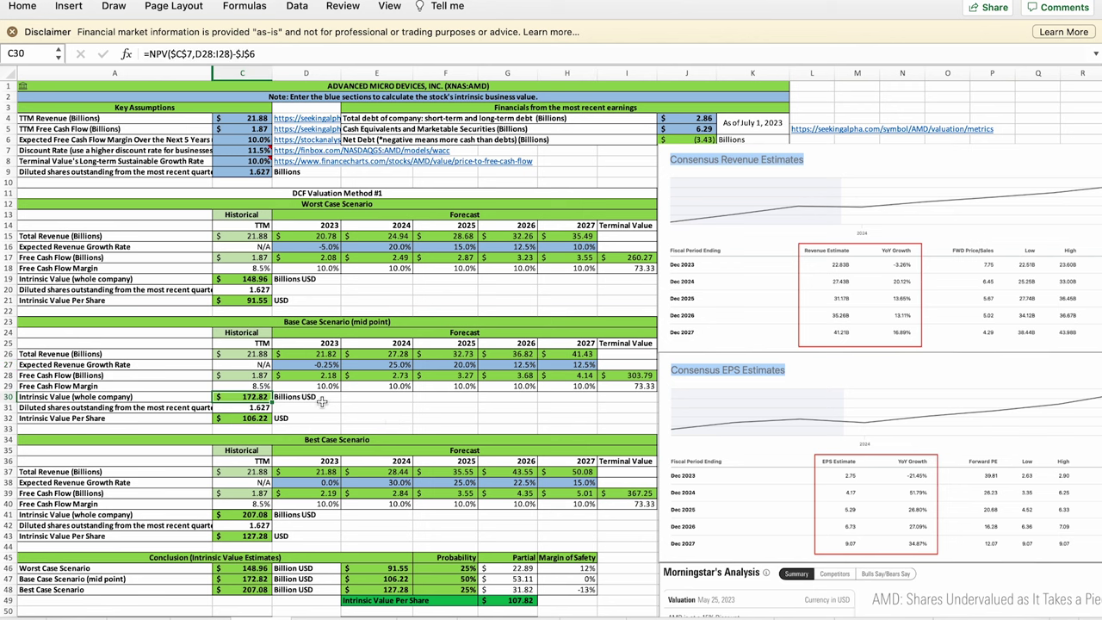
pyautogui.click(244, 418)
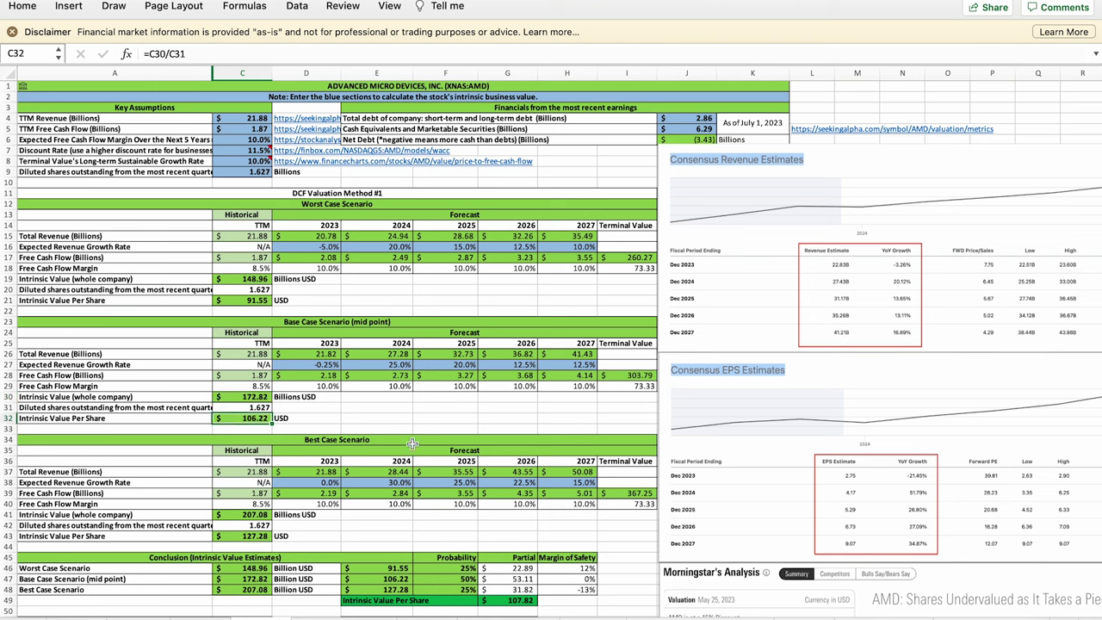
pyautogui.click(450, 579)
# - Examine the best case scenario's 2027 growth rate, intrinsic value formulas and probability, plus the probability-weighted intrinsic value per share of the DCF method
pyautogui.click(344, 441)
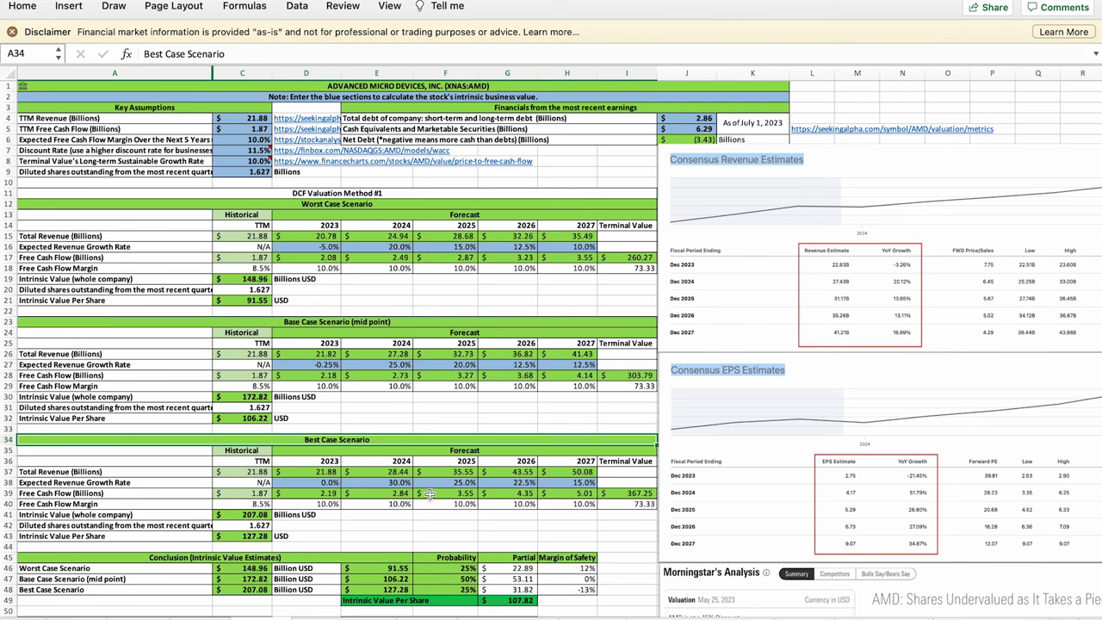
pyautogui.click(574, 484)
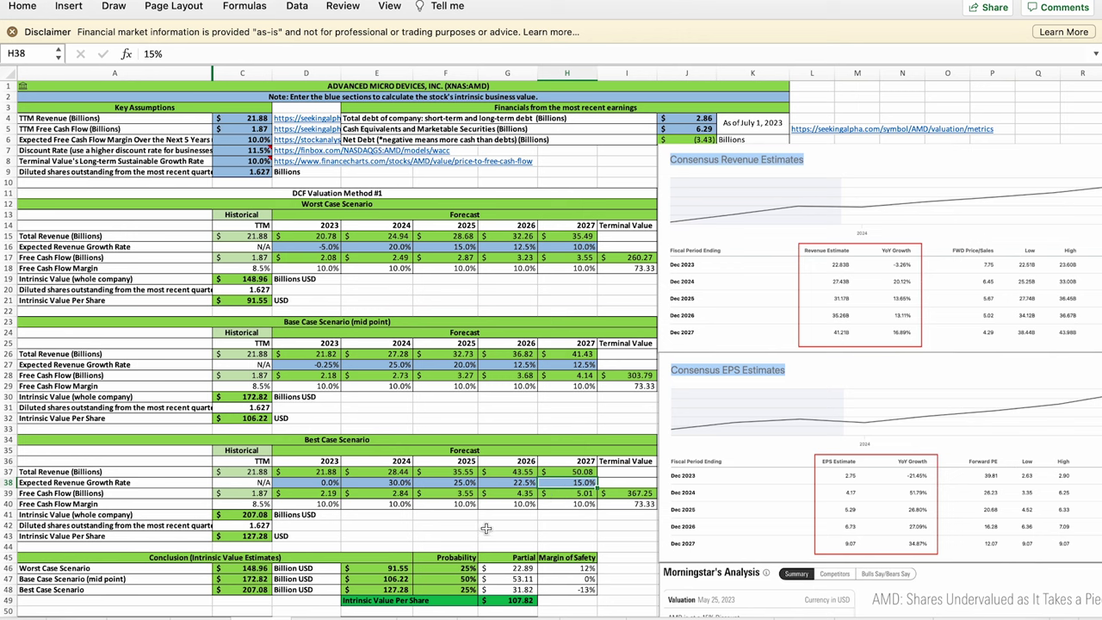
pyautogui.click(263, 515)
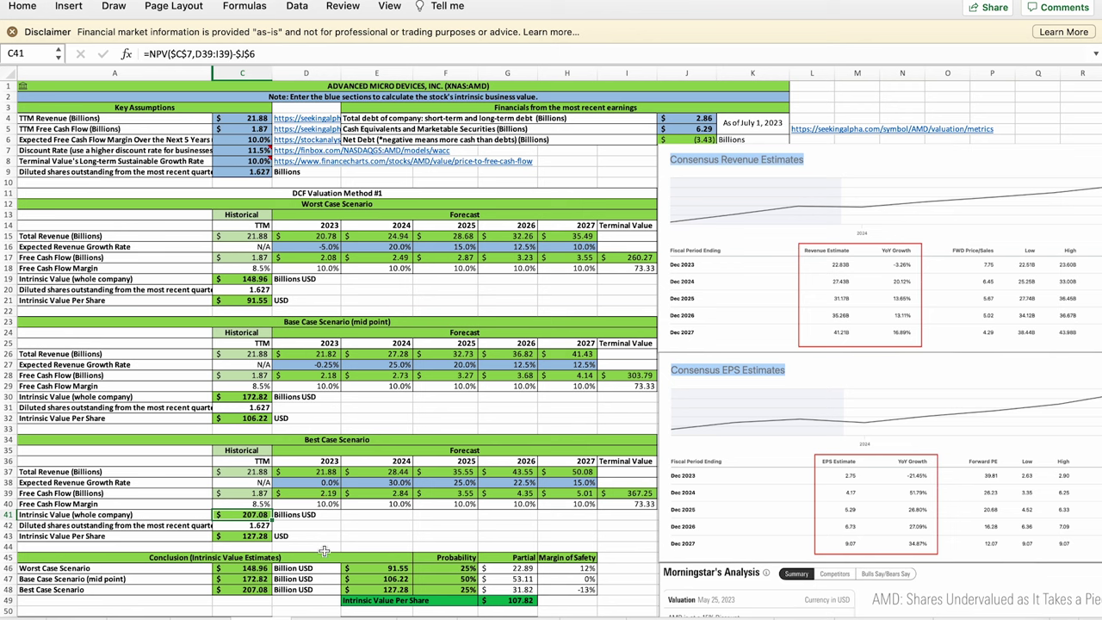
pyautogui.click(263, 536)
pyautogui.click(468, 591)
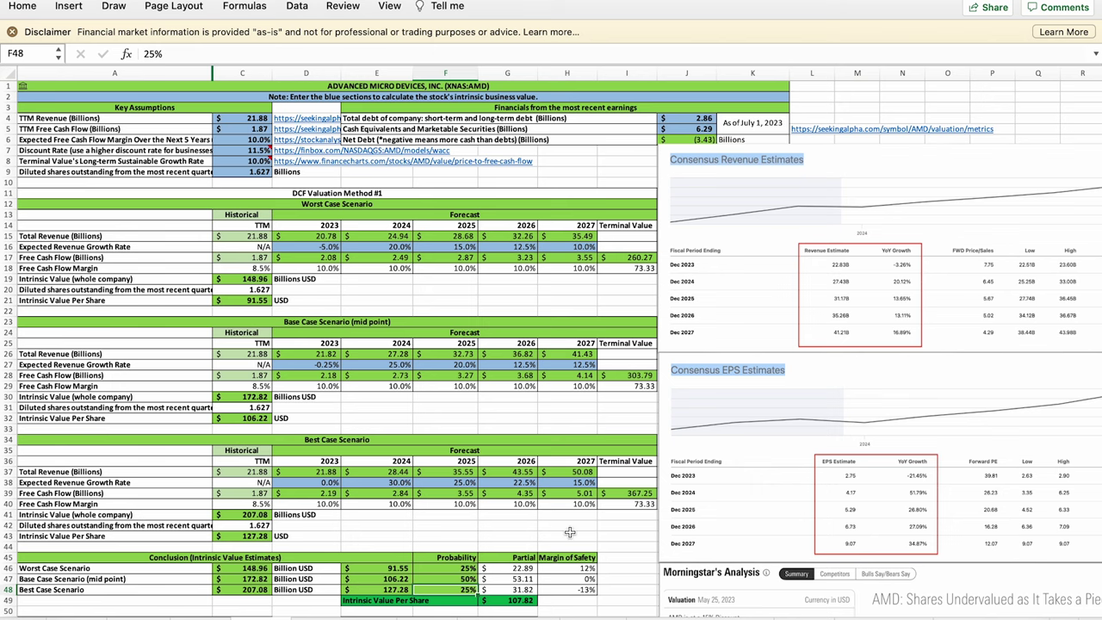
pyautogui.scroll(-10, 569, 533)
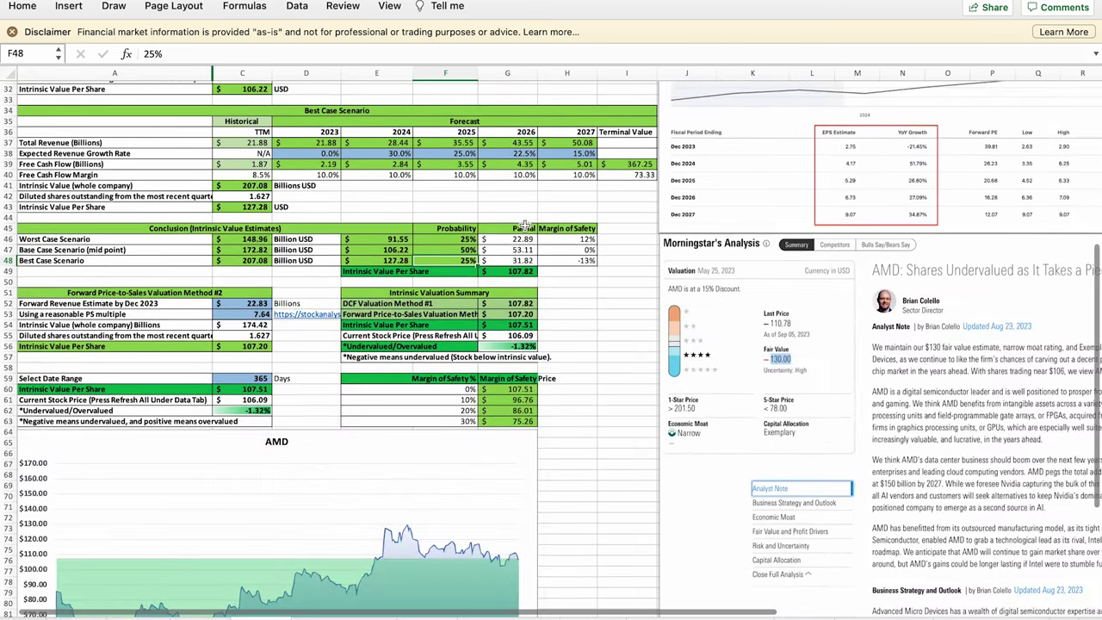
pyautogui.click(521, 272)
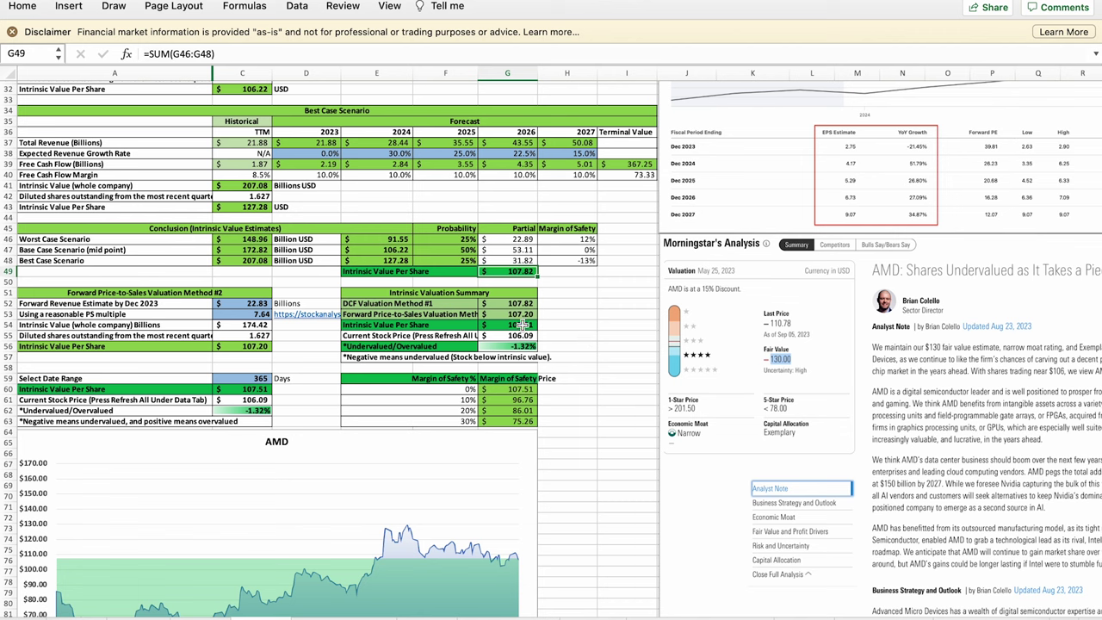
# - Examine the forward price-to-sales method's whole-company and per-share value formulas and the averaged intrinsic value per share in the valuation summary
pyautogui.click(206, 293)
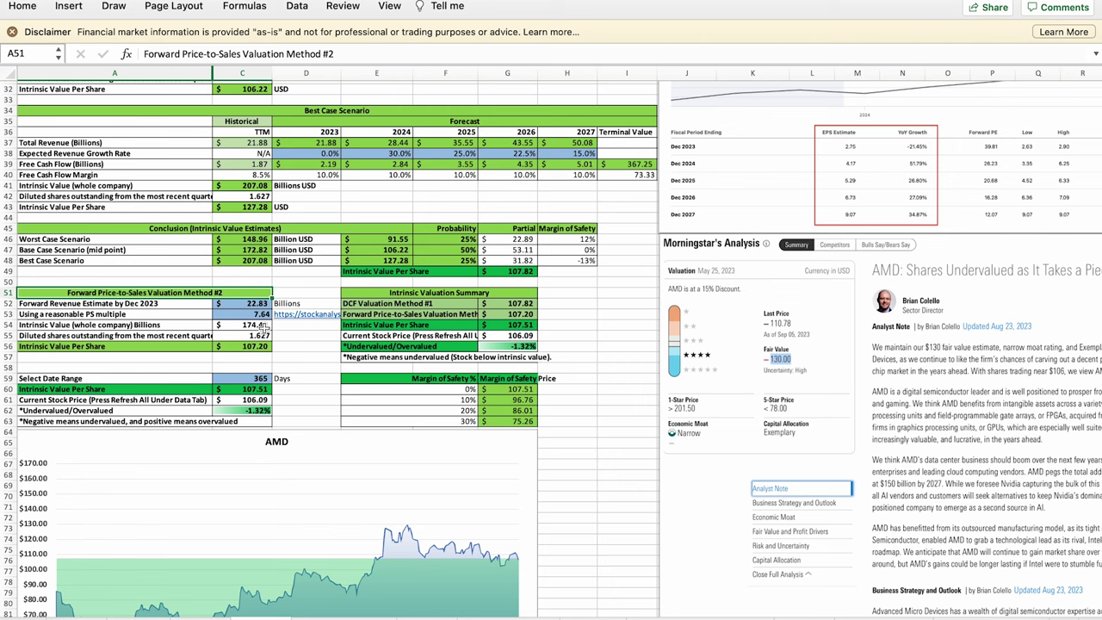
pyautogui.click(263, 326)
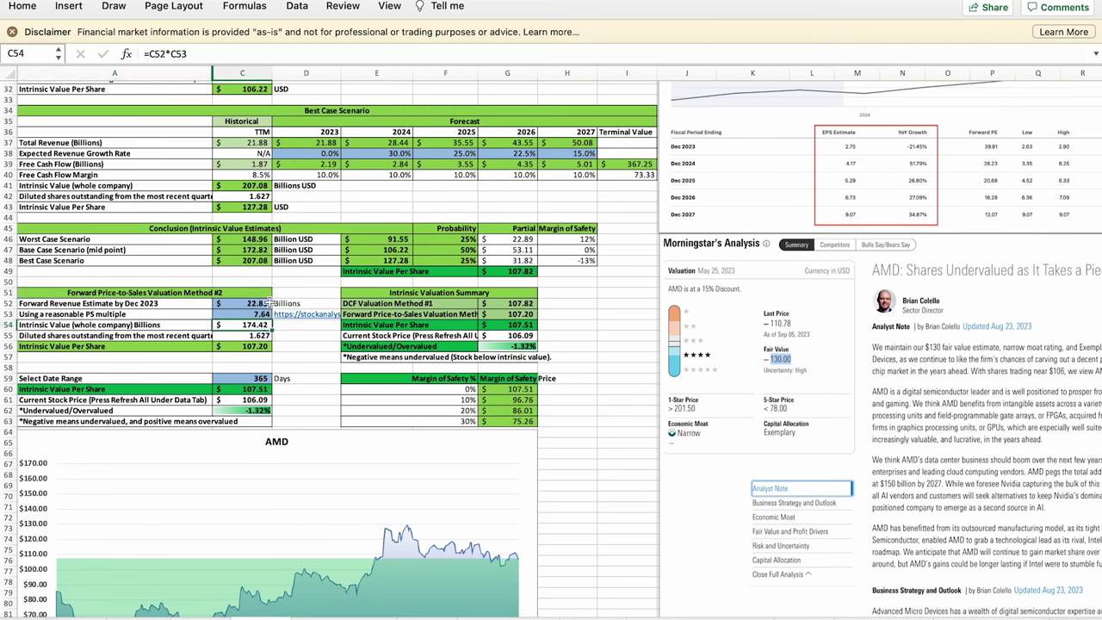
pyautogui.click(263, 348)
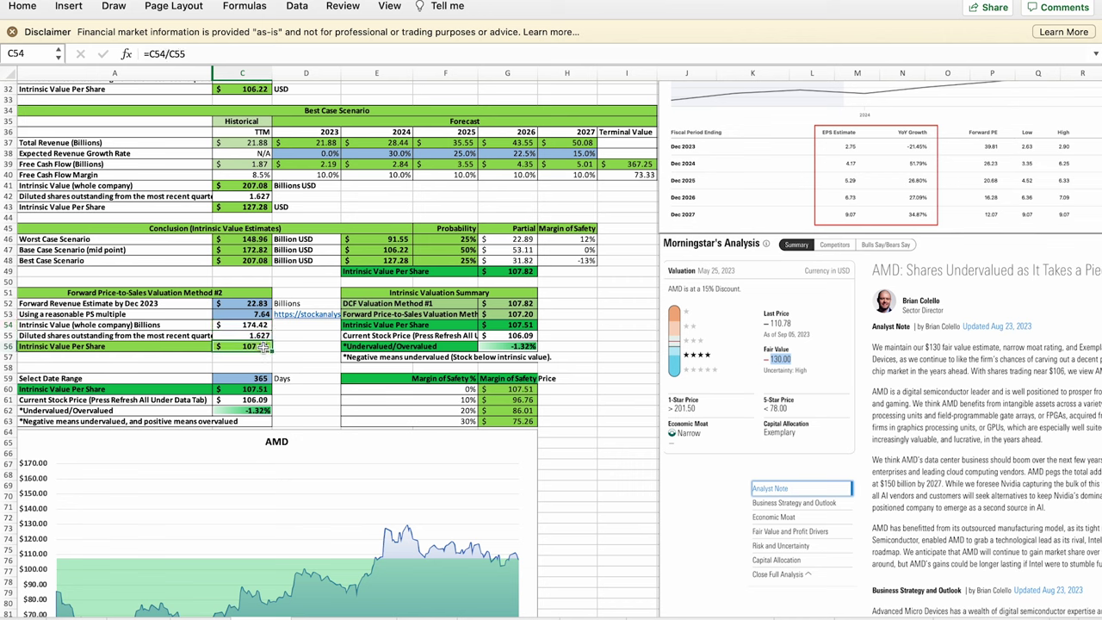
pyautogui.click(529, 326)
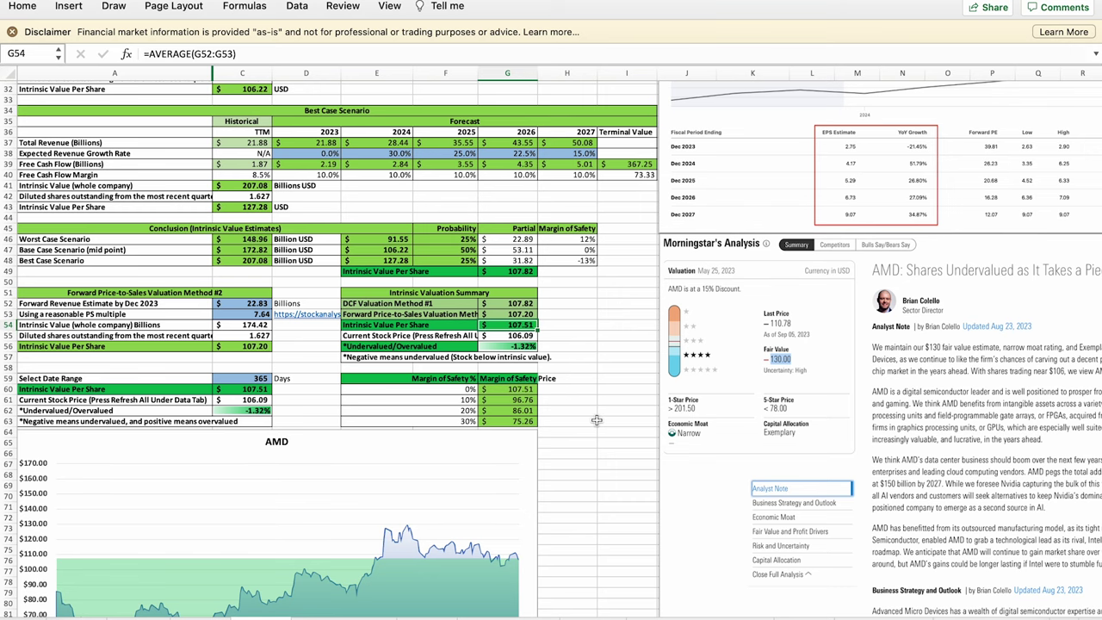
pyautogui.scroll(-5, 596, 420)
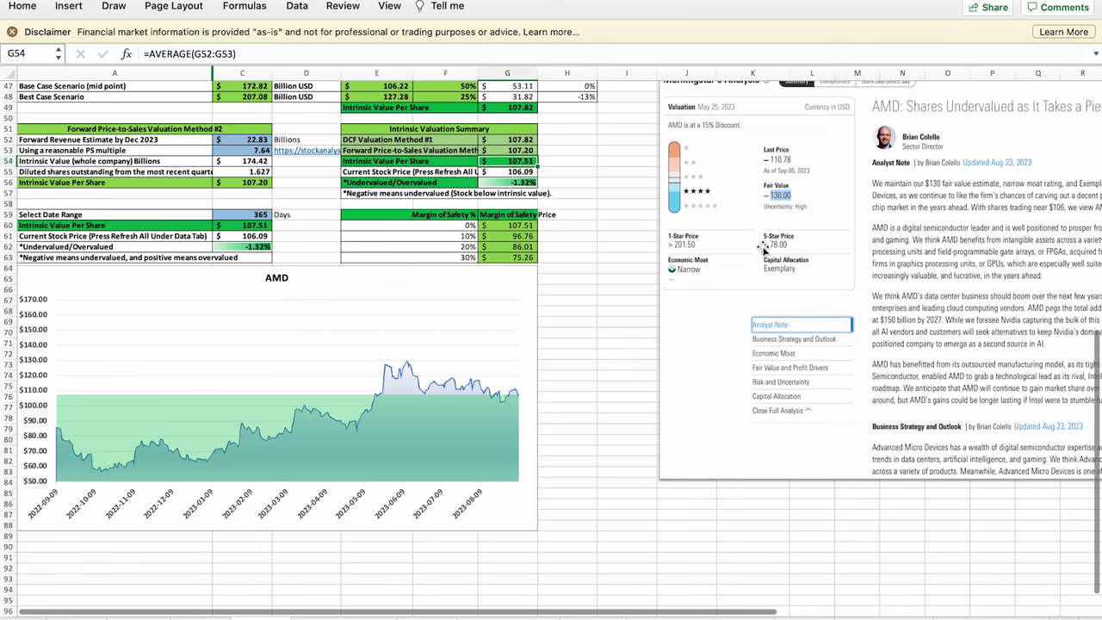